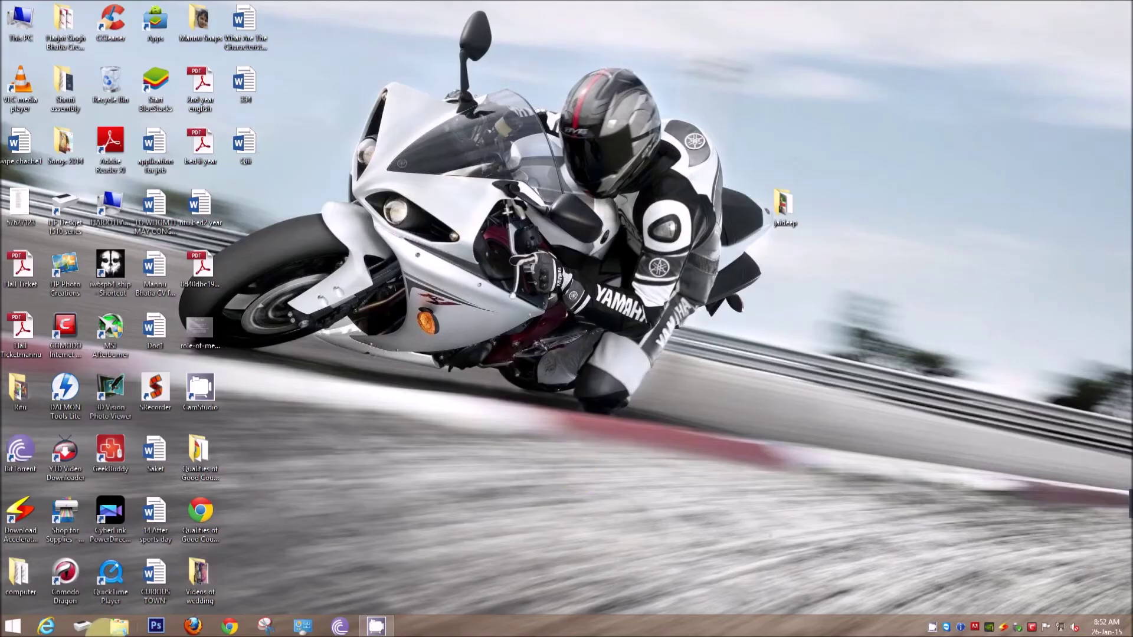
Step: Launch Internet Explorer from the taskbar
left_click(59, 624)
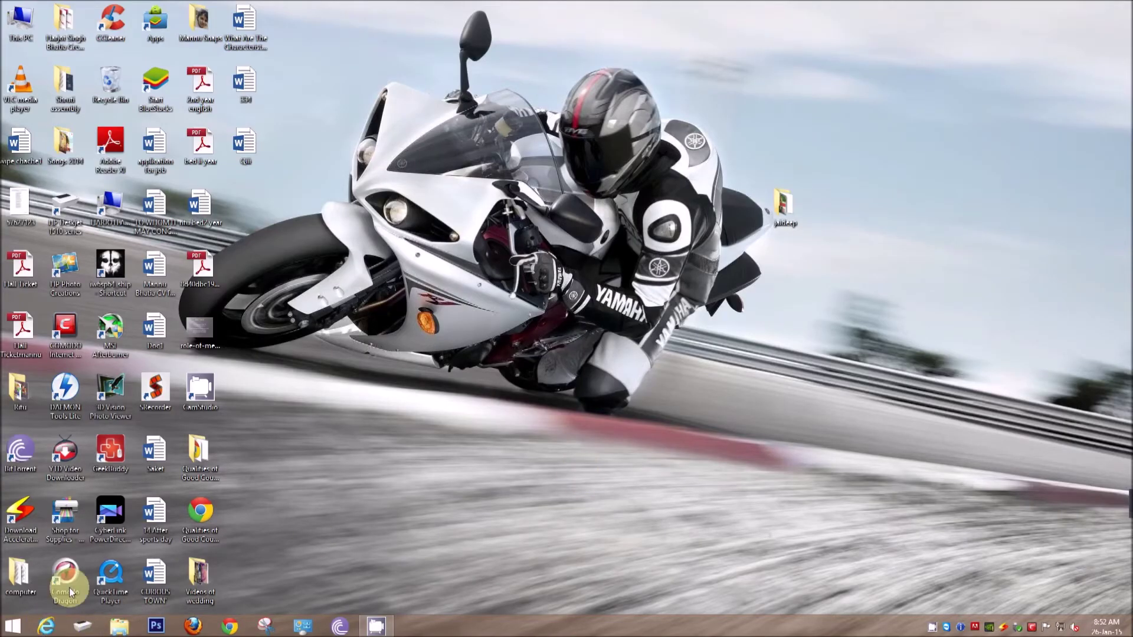
Step: Load web.whatsapp.com in Internet Explorer and close the Yahoo India tab
left_click(222, 27)
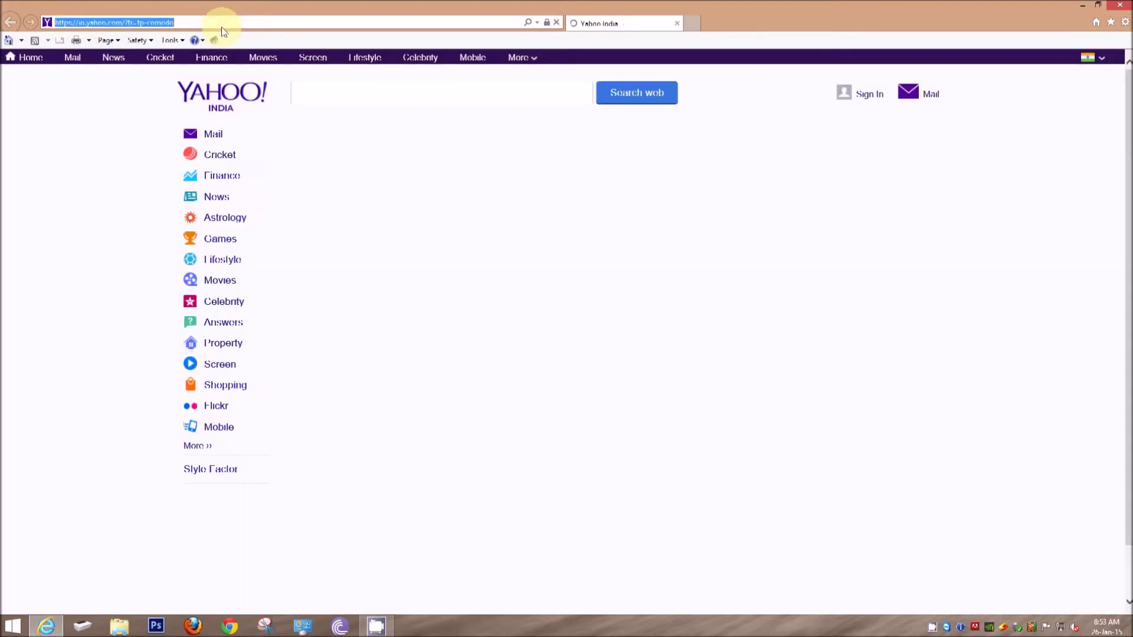
type("web.wh")
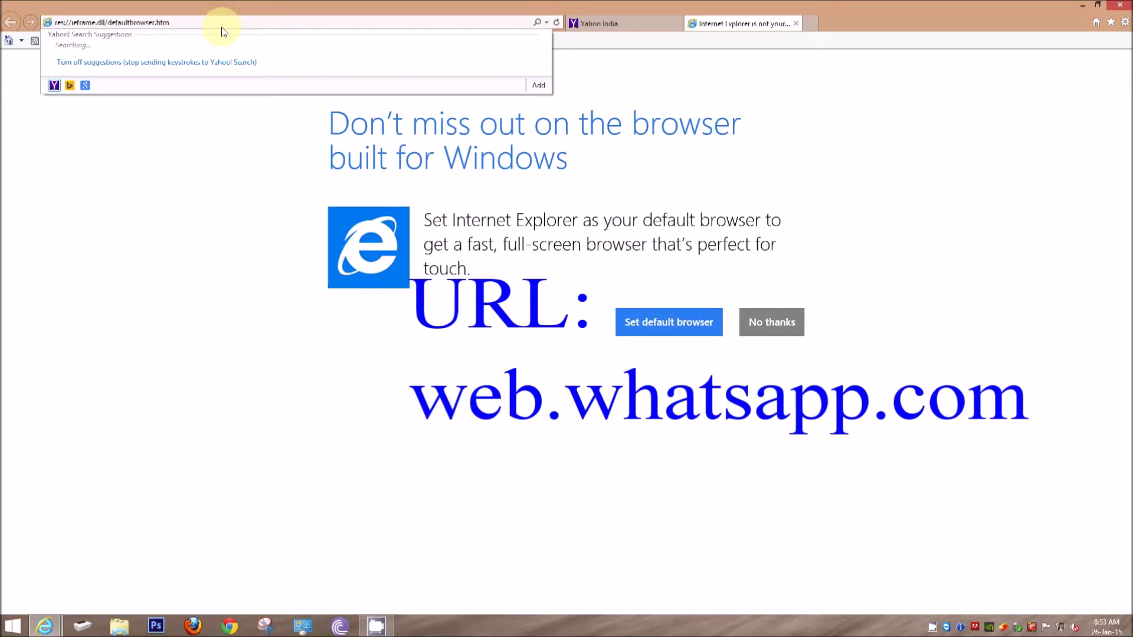
left_click(222, 27)
type("we")
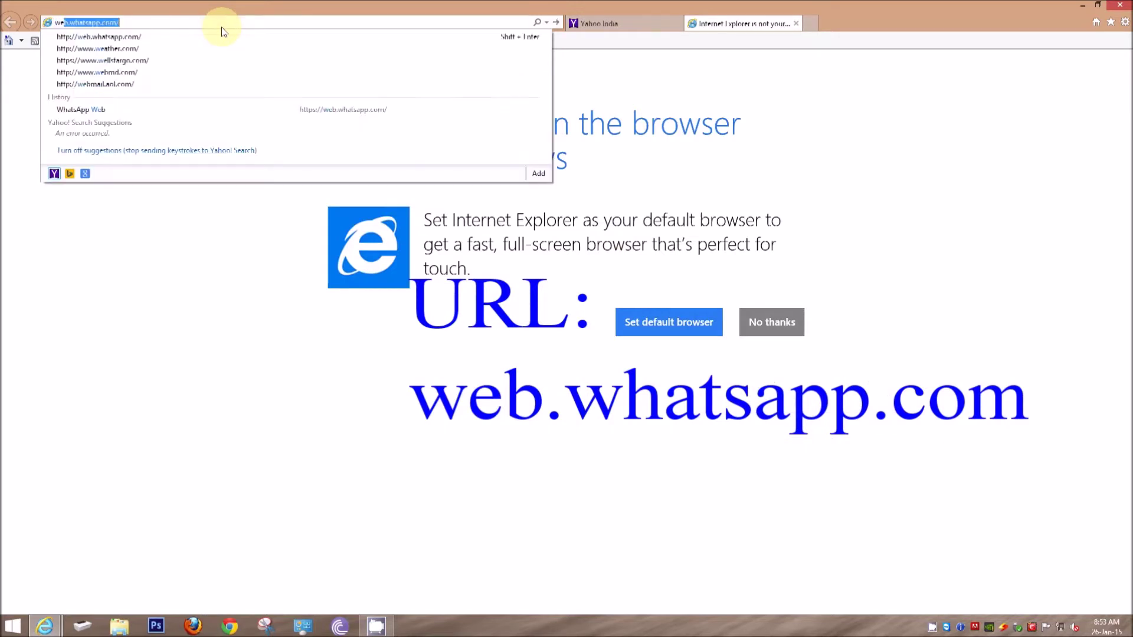
type("b")
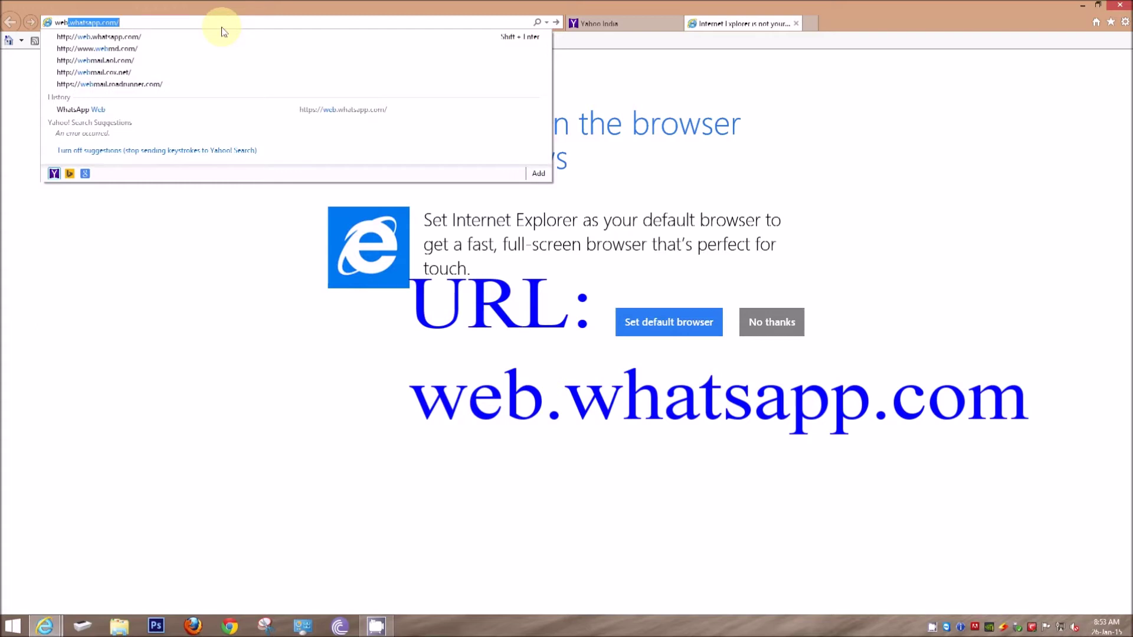
type(".whatsapp.com")
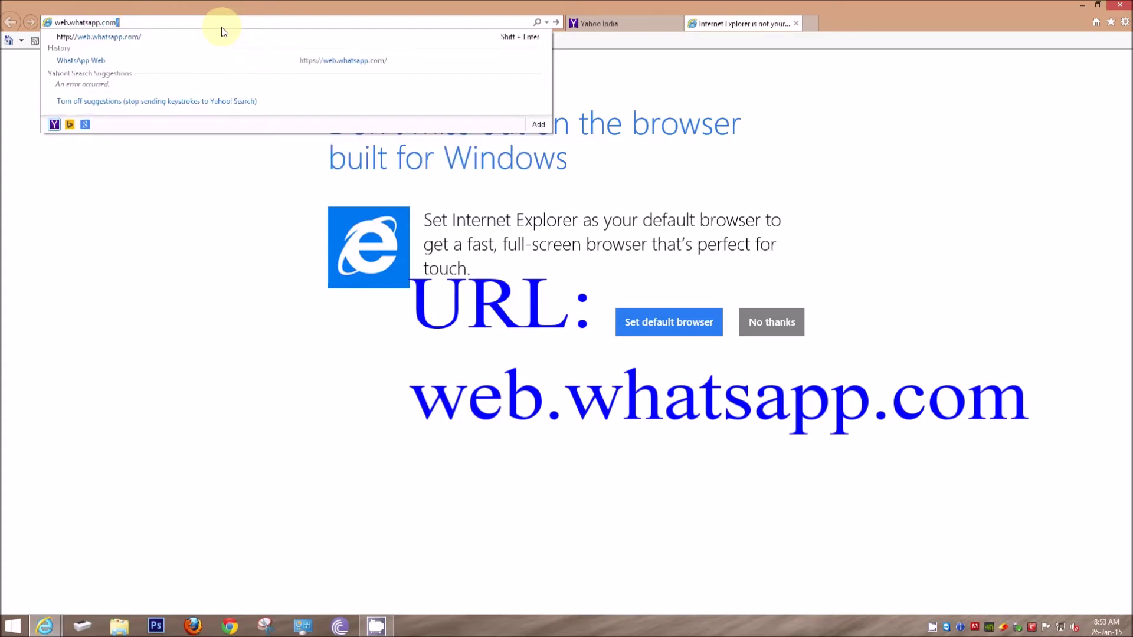
key("Return")
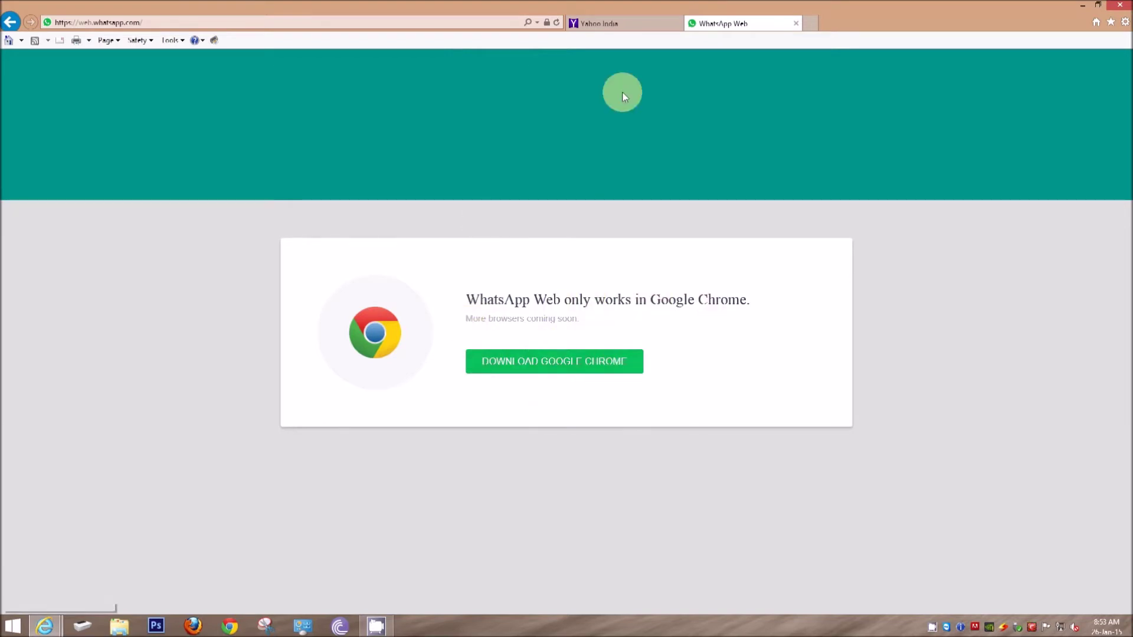
left_click(678, 23)
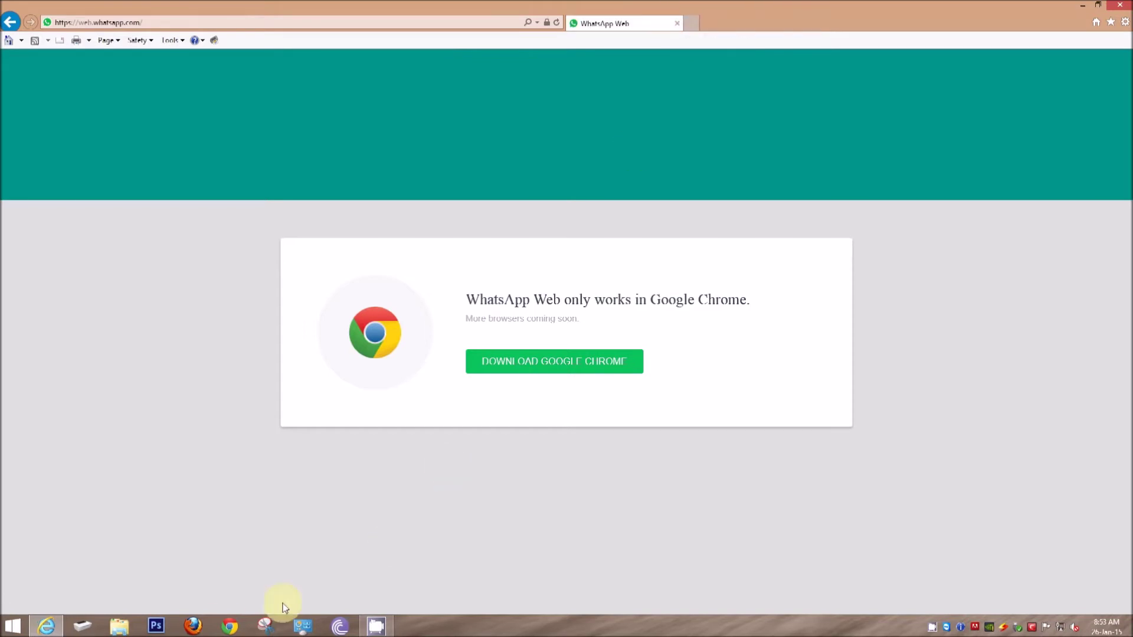
Step: Open a new Chrome incognito window and load web.whatsapp.com
right_click(225, 627)
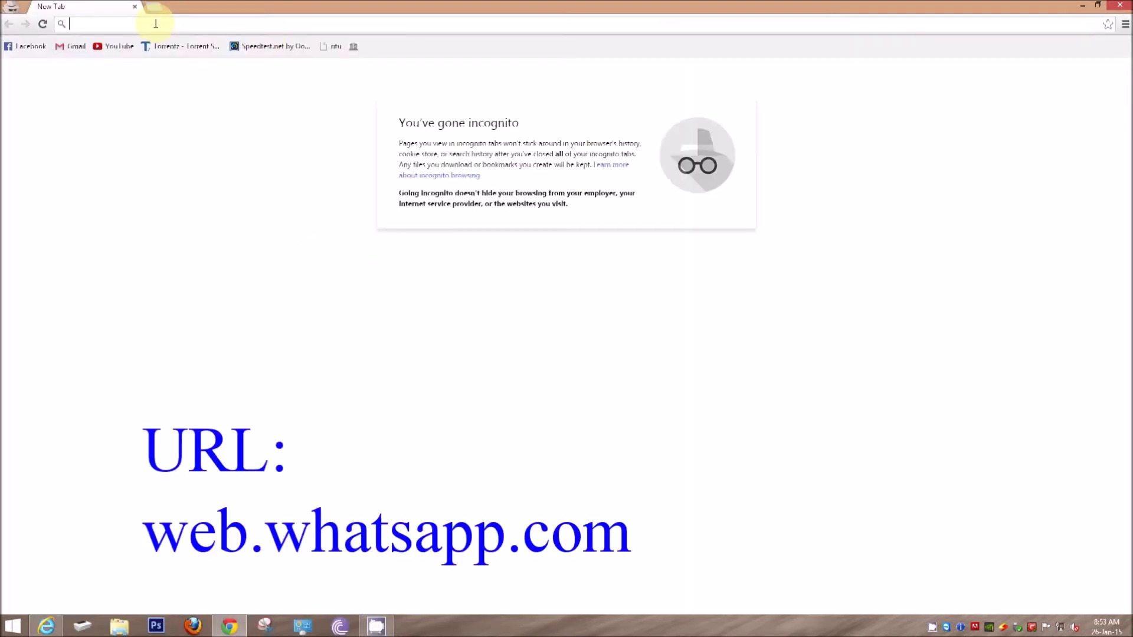
type("web.whatsa")
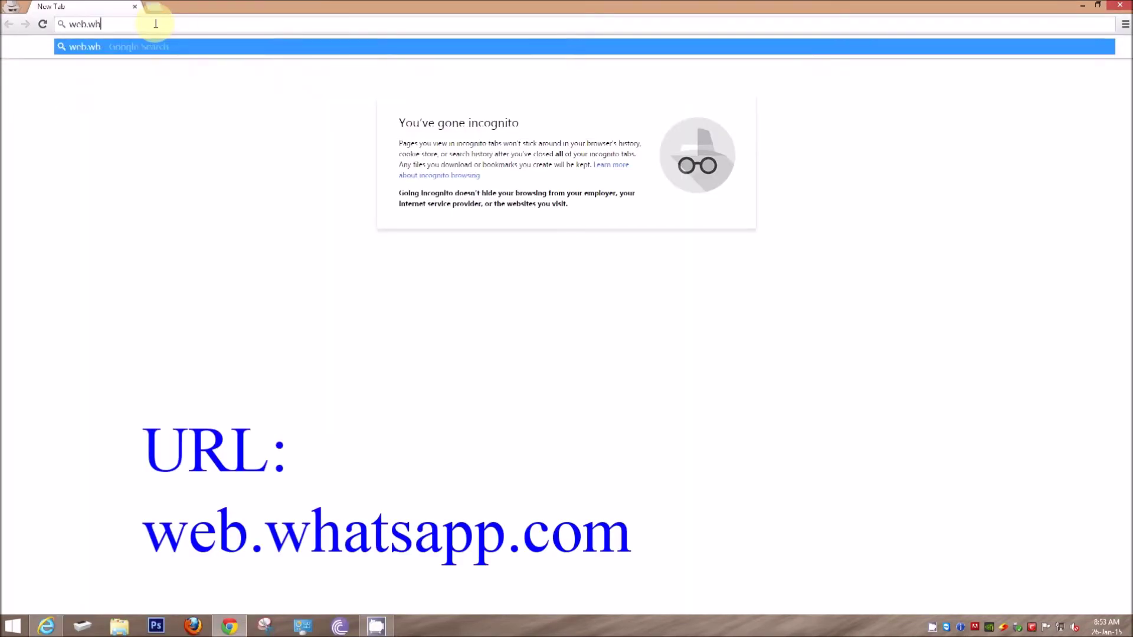
type("pp.c")
type("om")
key("Return")
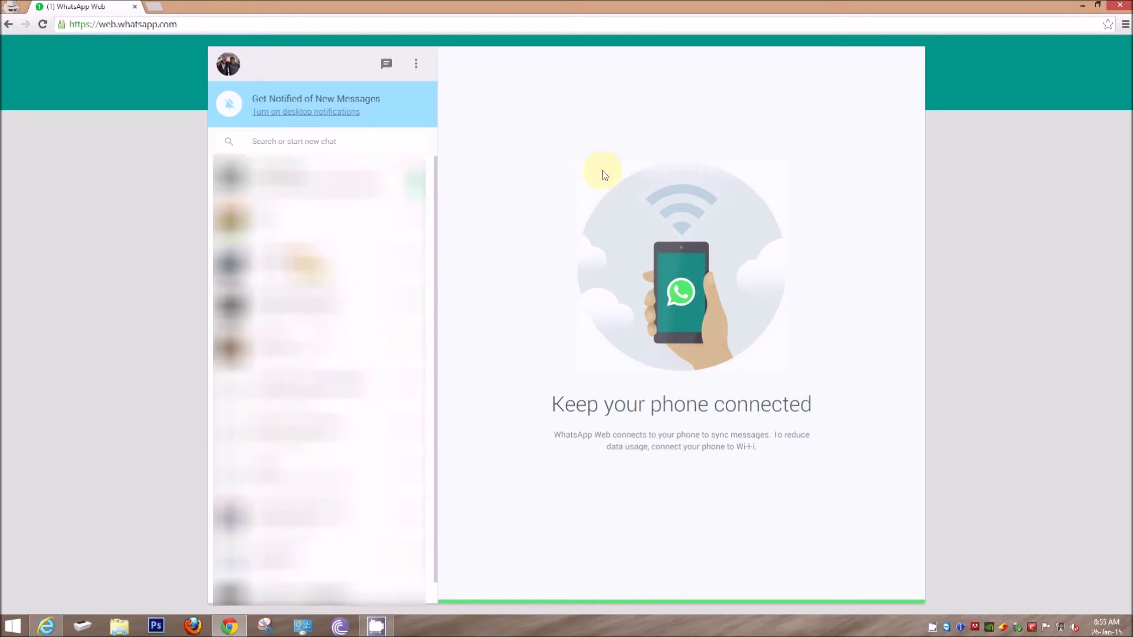
Step: Look through the new chat contact list, then return to the chat list
left_click(389, 64)
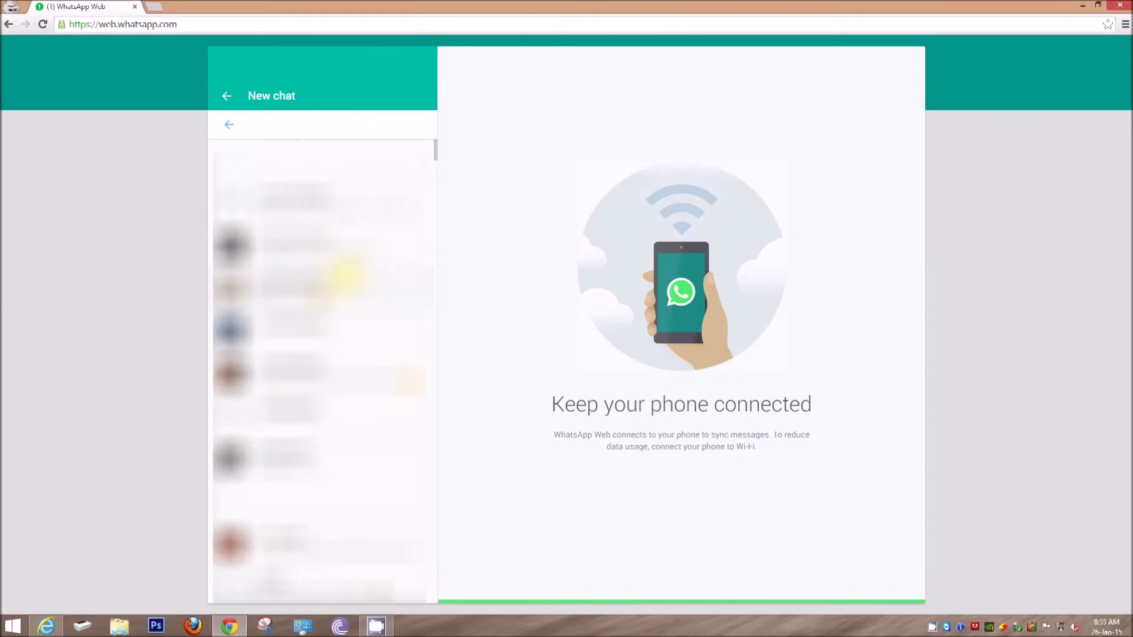
scroll(347, 274, "down", 10)
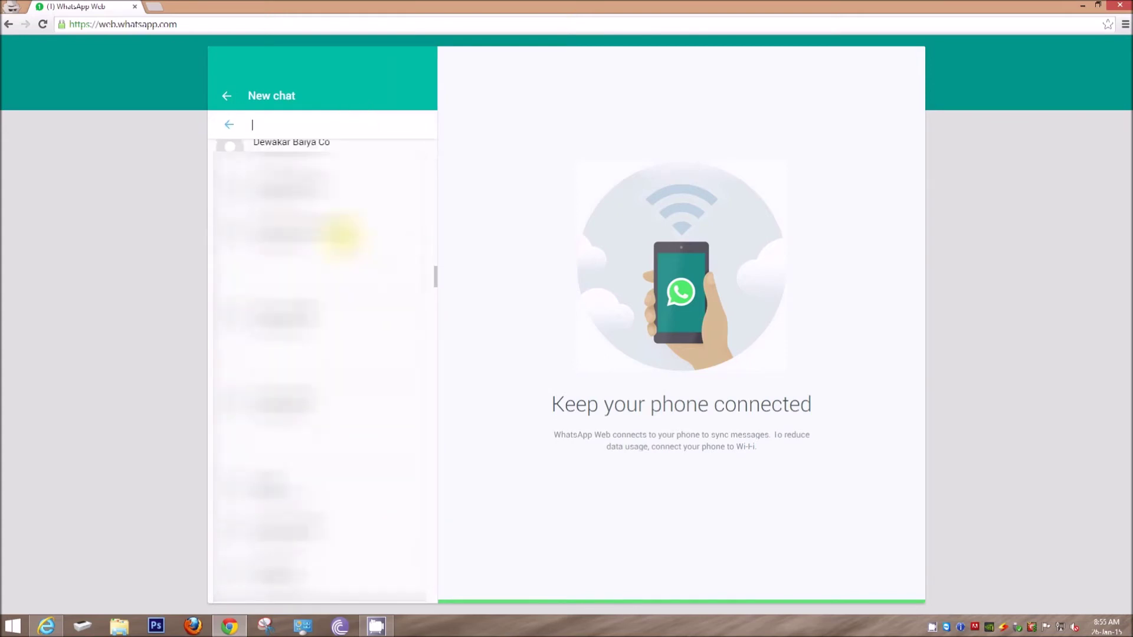
left_click(228, 95)
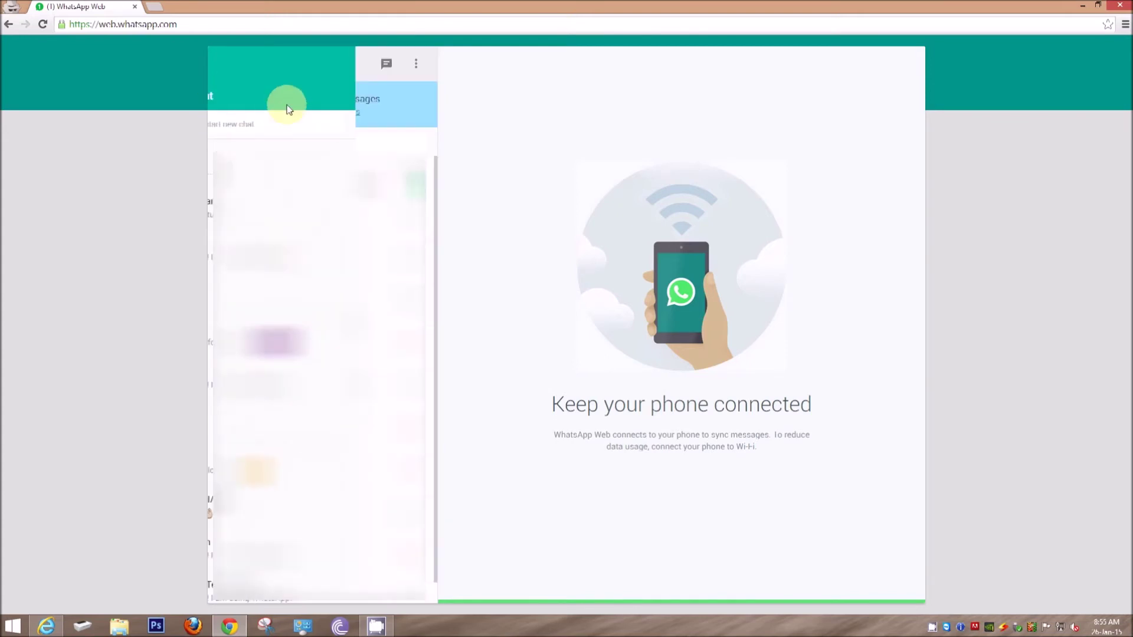
Step: Review the notification settings from the options menu and dismiss the Help message
left_click(414, 65)
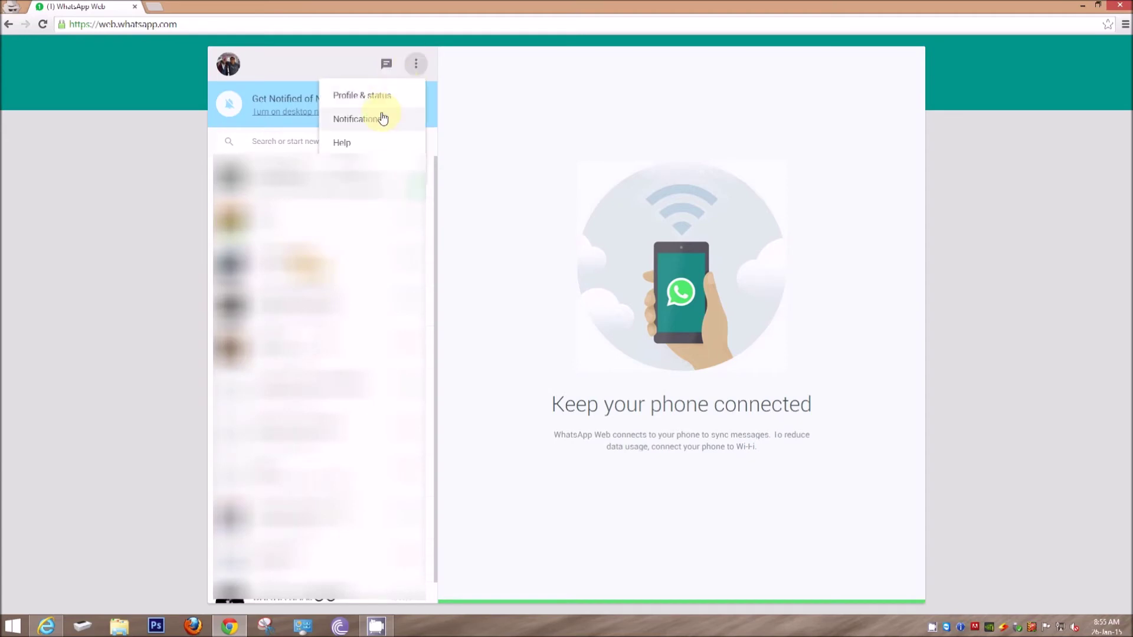
left_click(383, 119)
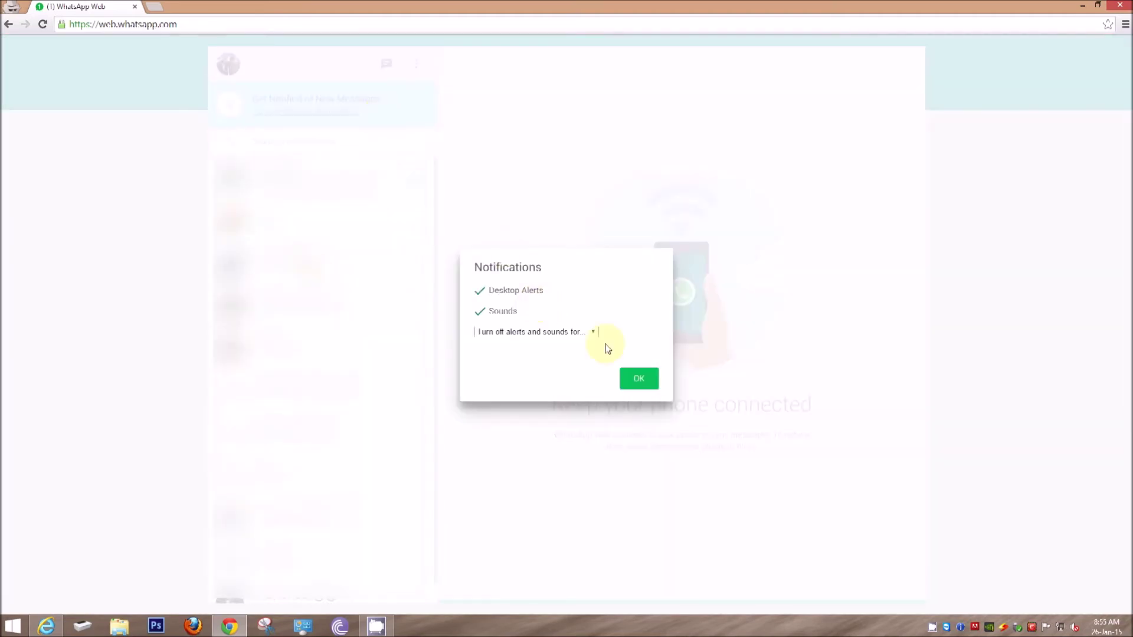
left_click(640, 379)
left_click(423, 66)
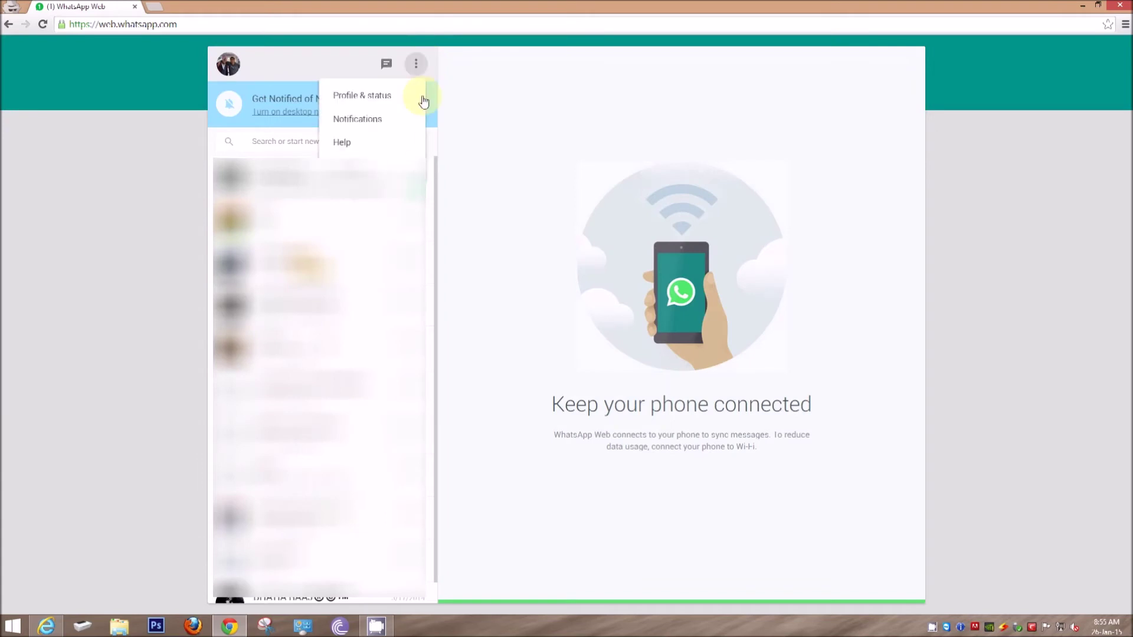
left_click(372, 146)
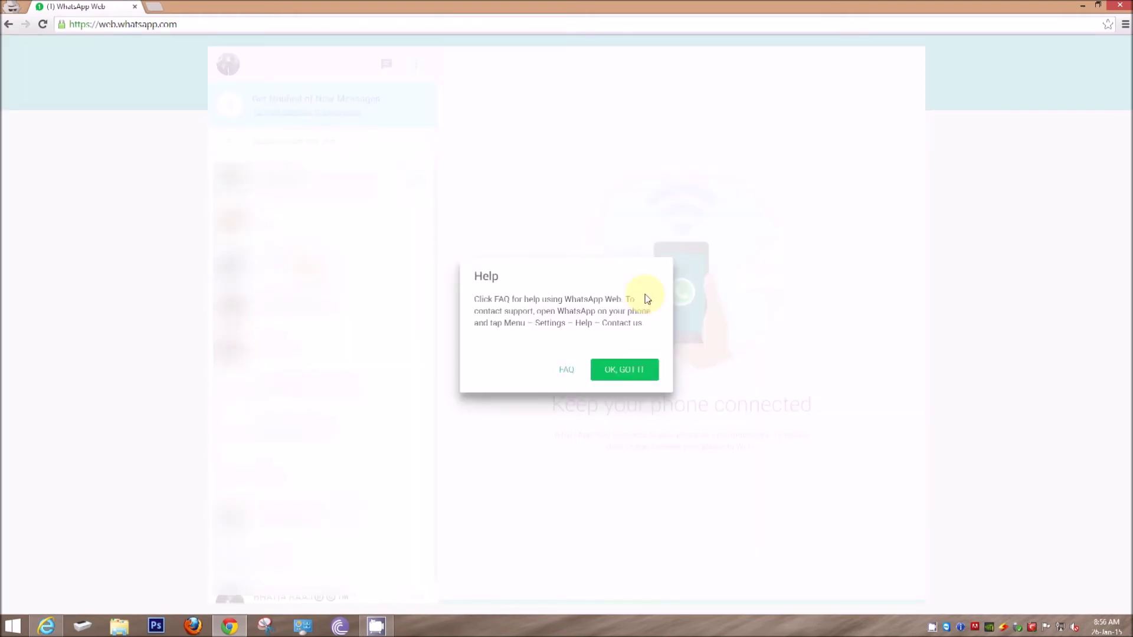
left_click(598, 378)
Step: View the profile photo and status, then go back to the chats
left_click(413, 69)
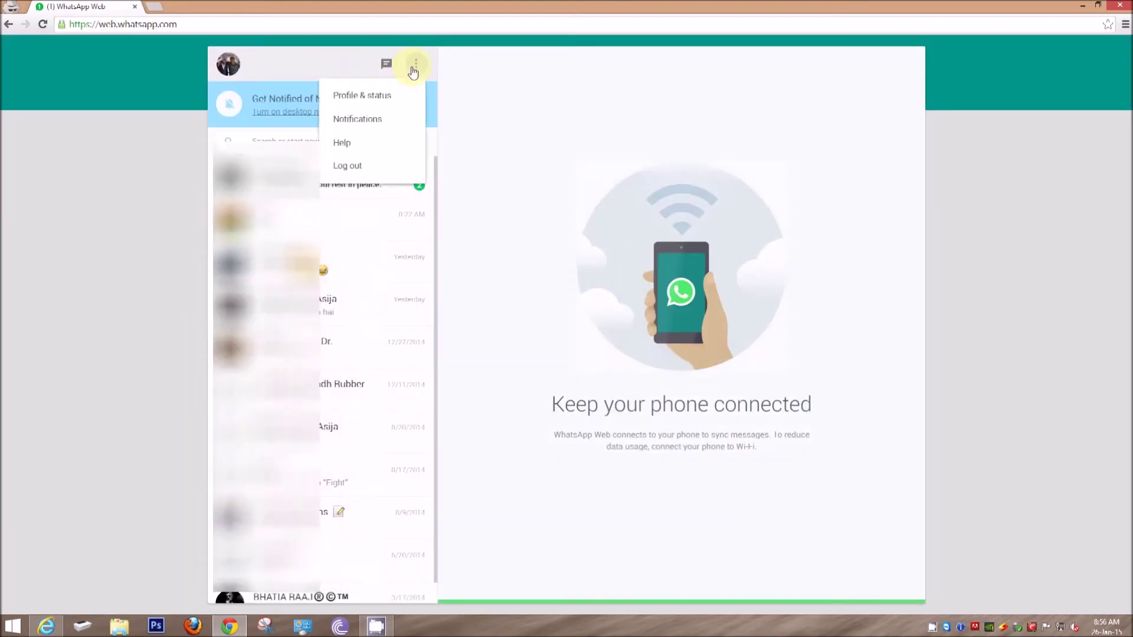
left_click(401, 108)
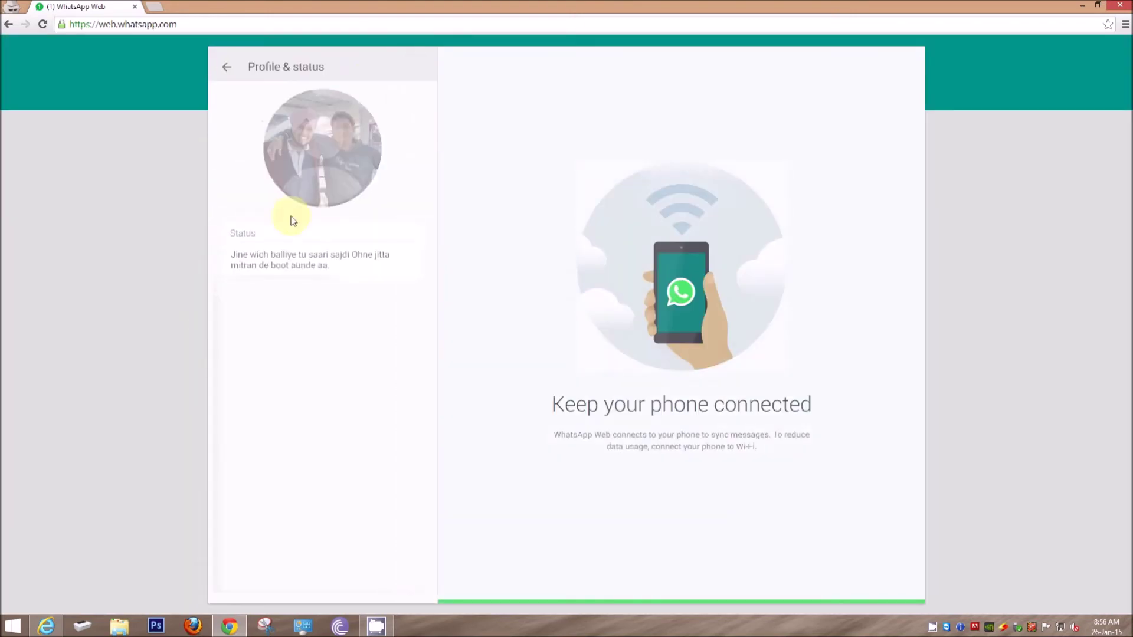
left_click(228, 68)
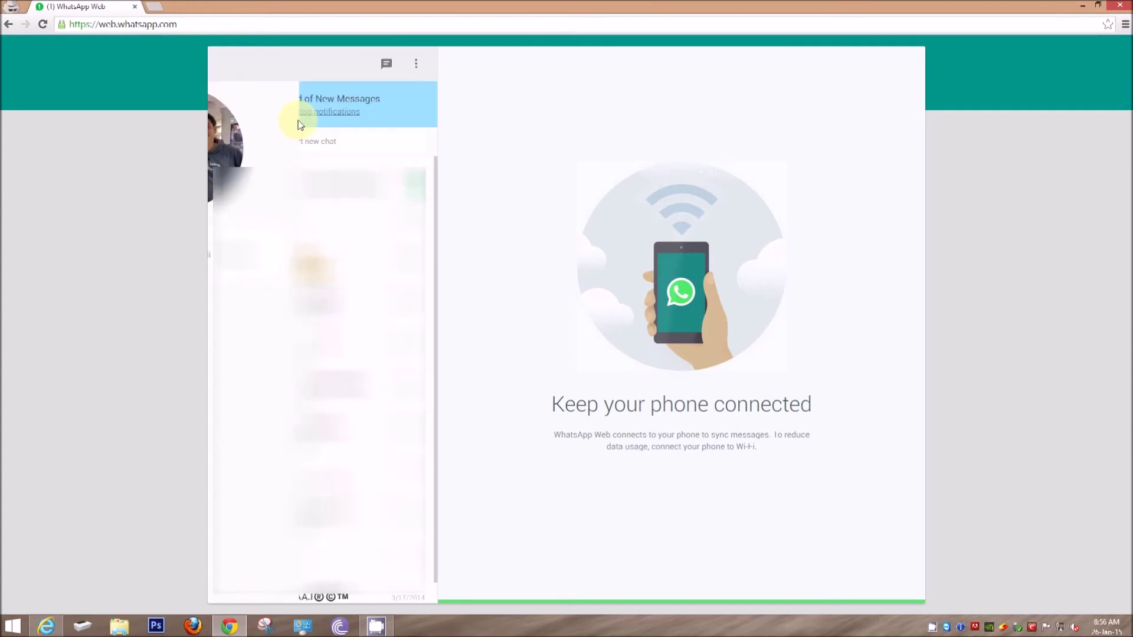
Step: Turn on desktop notifications and allow web.whatsapp.com to show them in Chrome
left_click(266, 112)
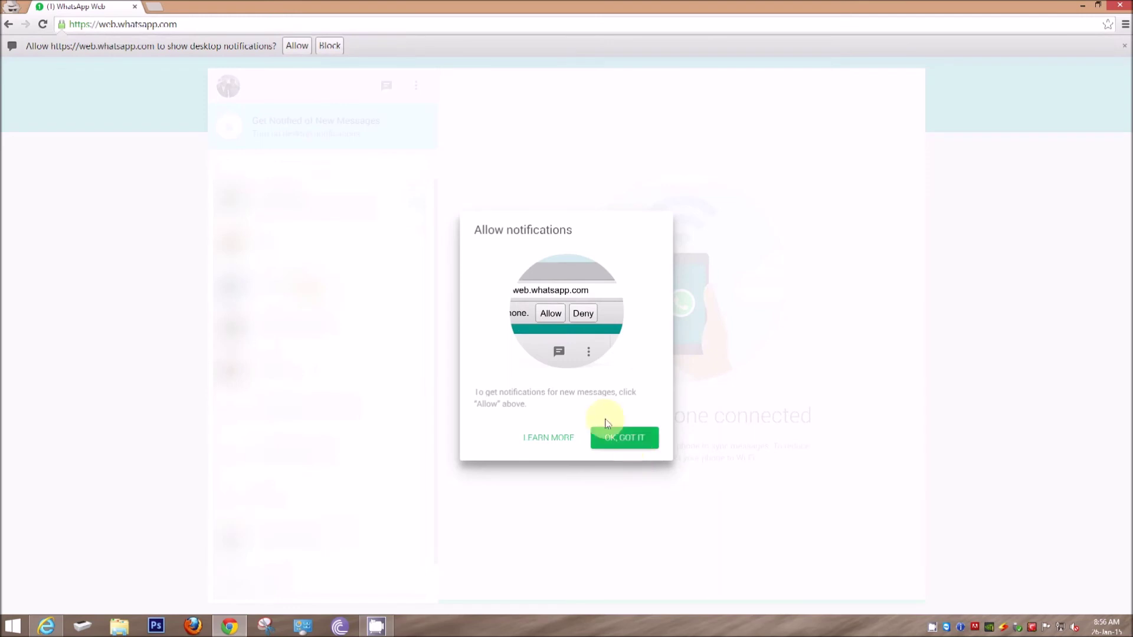
left_click(532, 349)
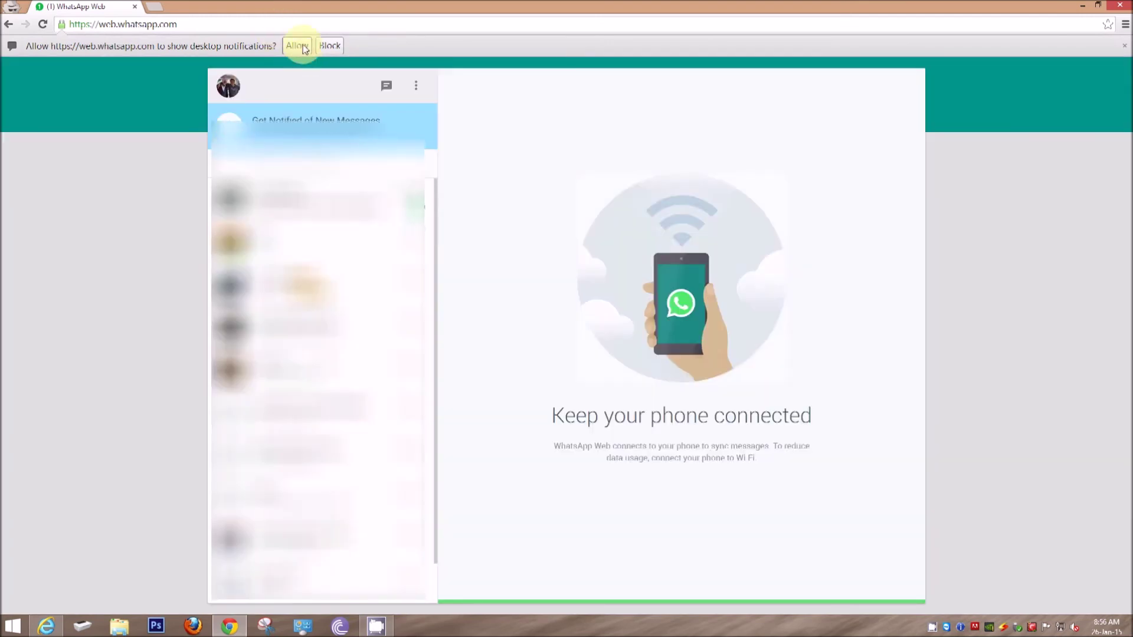
left_click(297, 45)
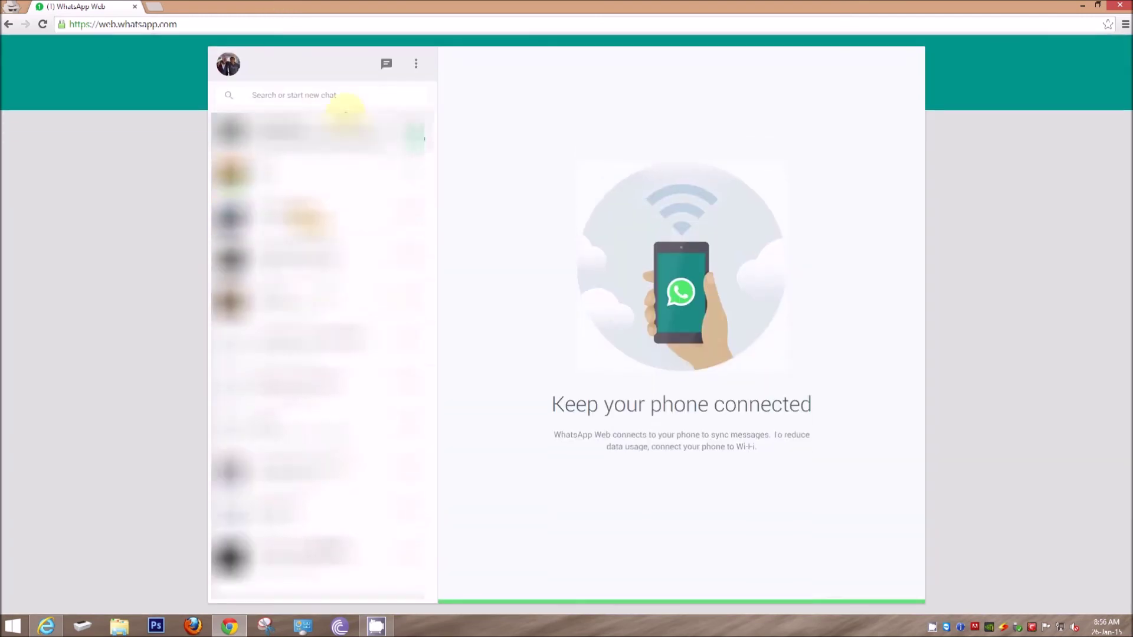
Step: Search for the contact in New chat, open their chat and send 'hi this is a test message'
left_click(385, 65)
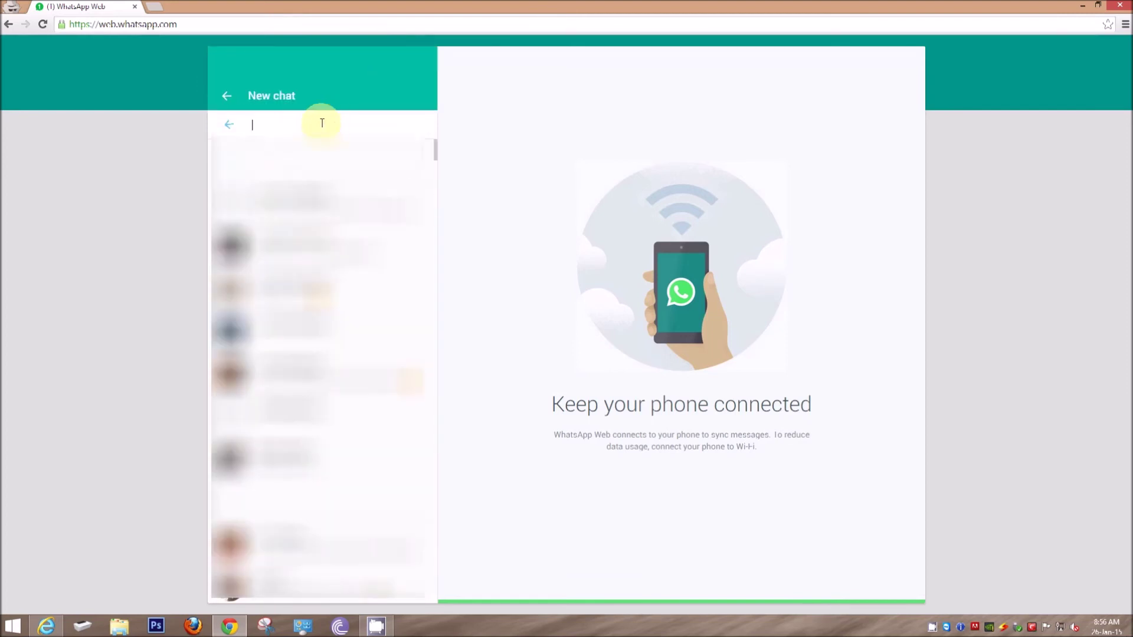
type("ritu")
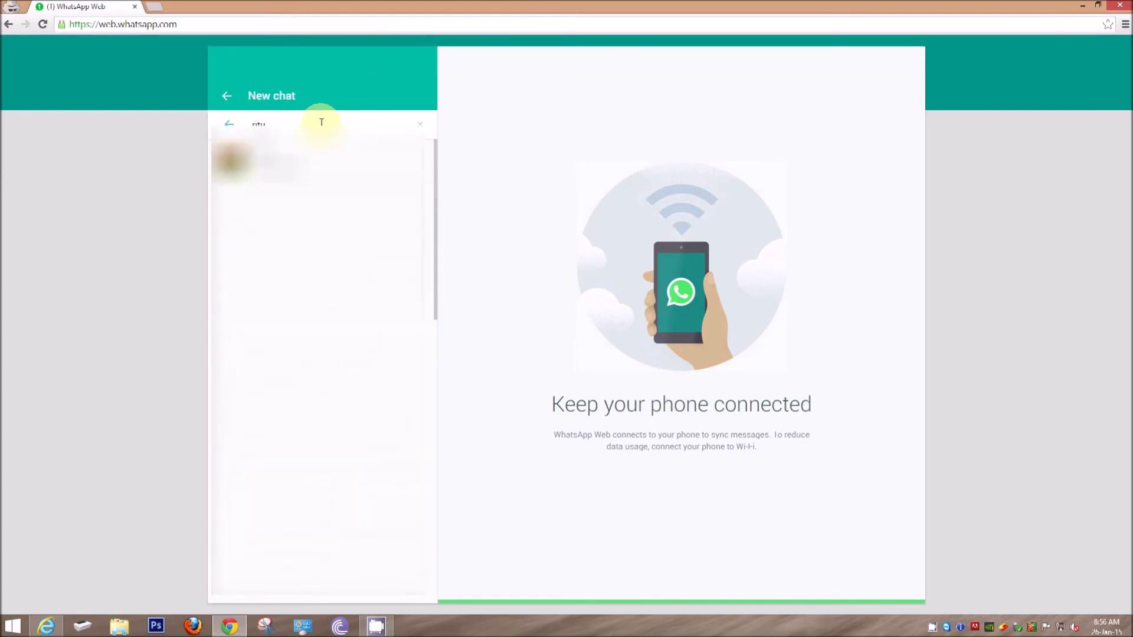
left_click(330, 162)
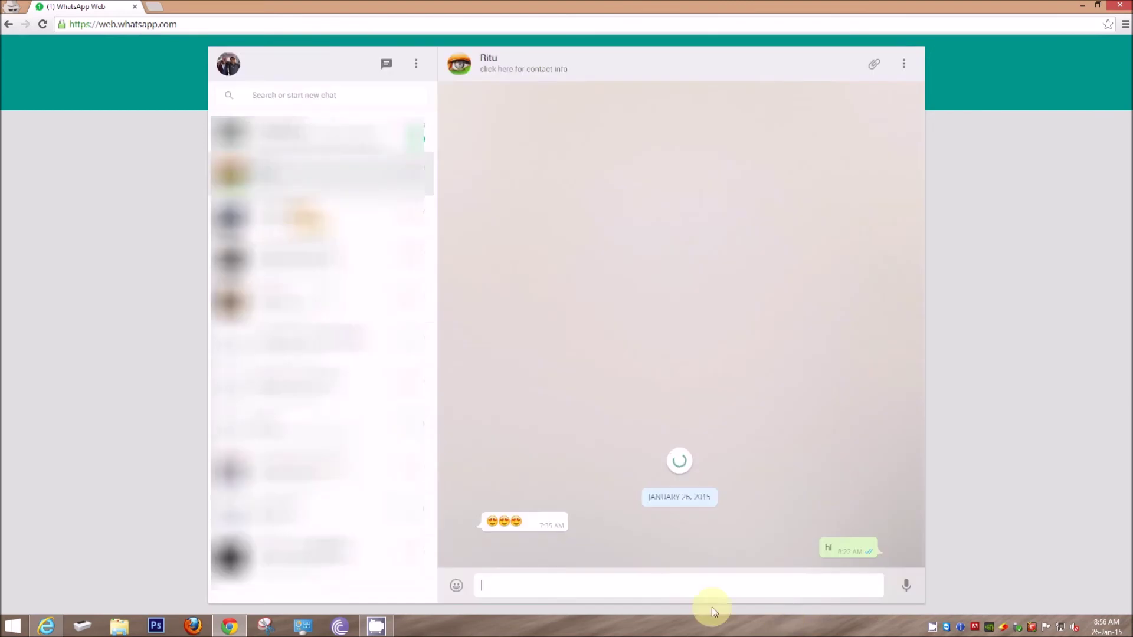
type("hi t")
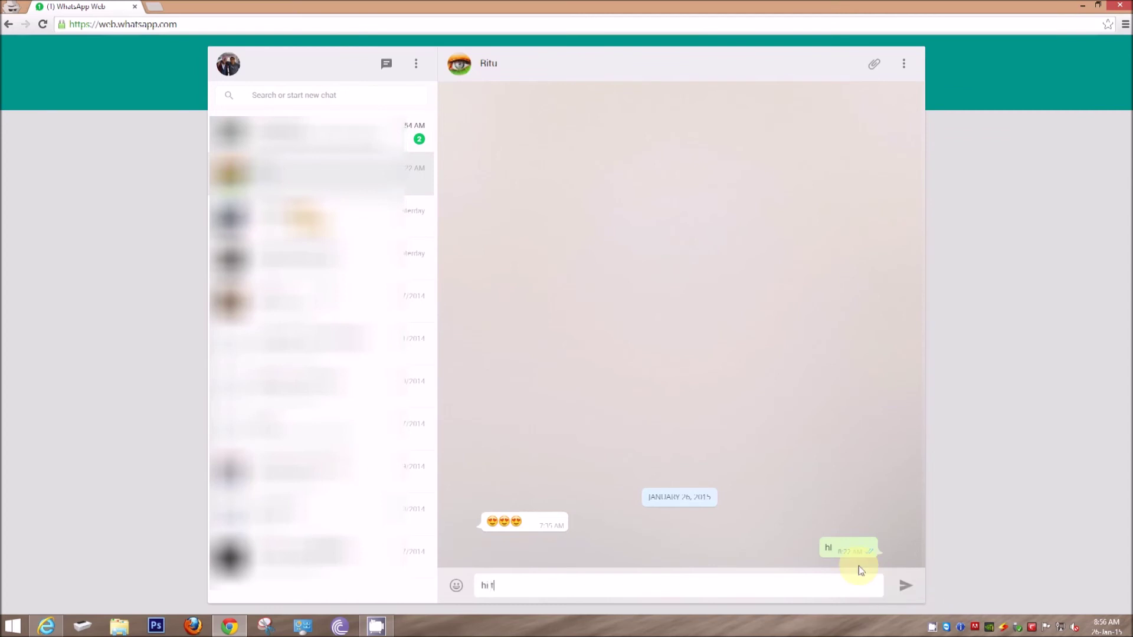
type("his")
type(" is a test me")
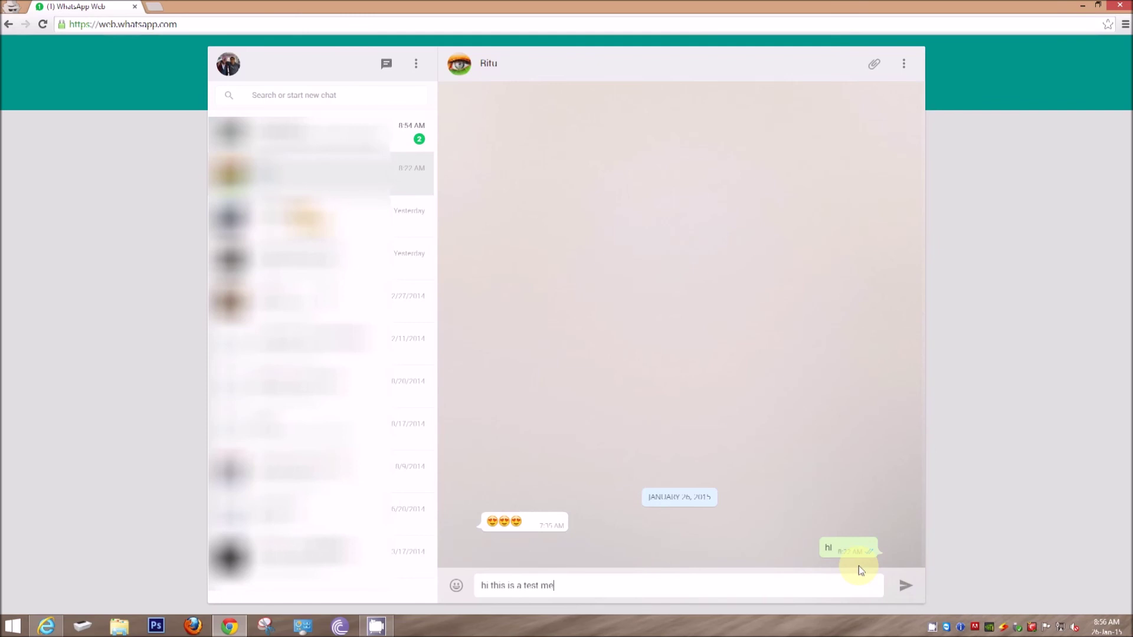
type("ssage")
key("Return")
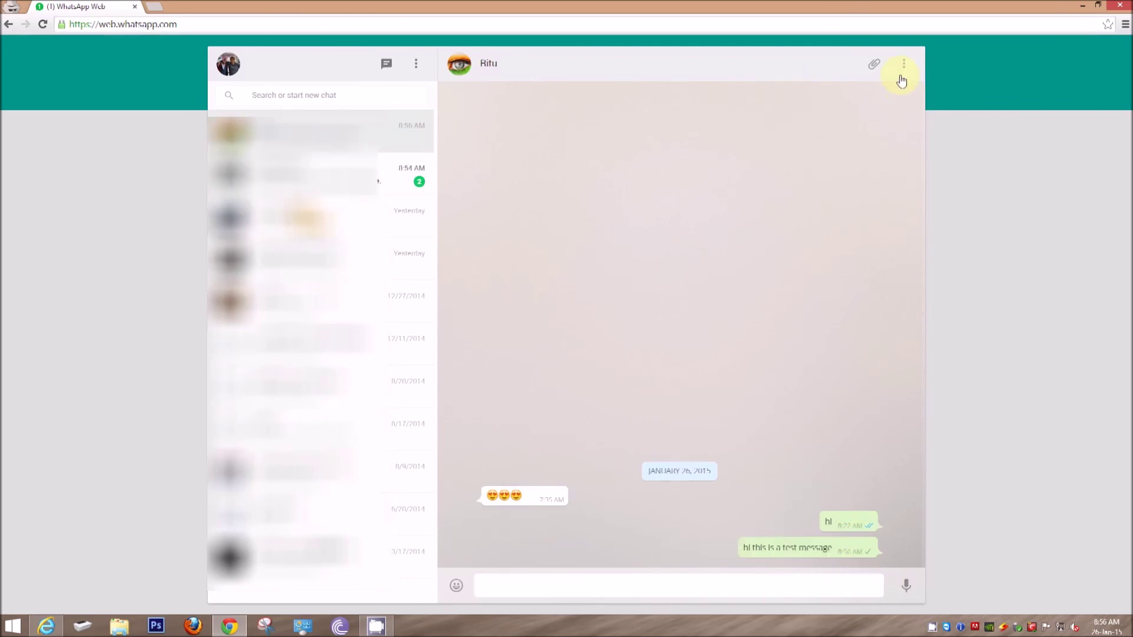
Step: Glance at the attachment and chat menus, then log out from the main account menu
left_click(875, 65)
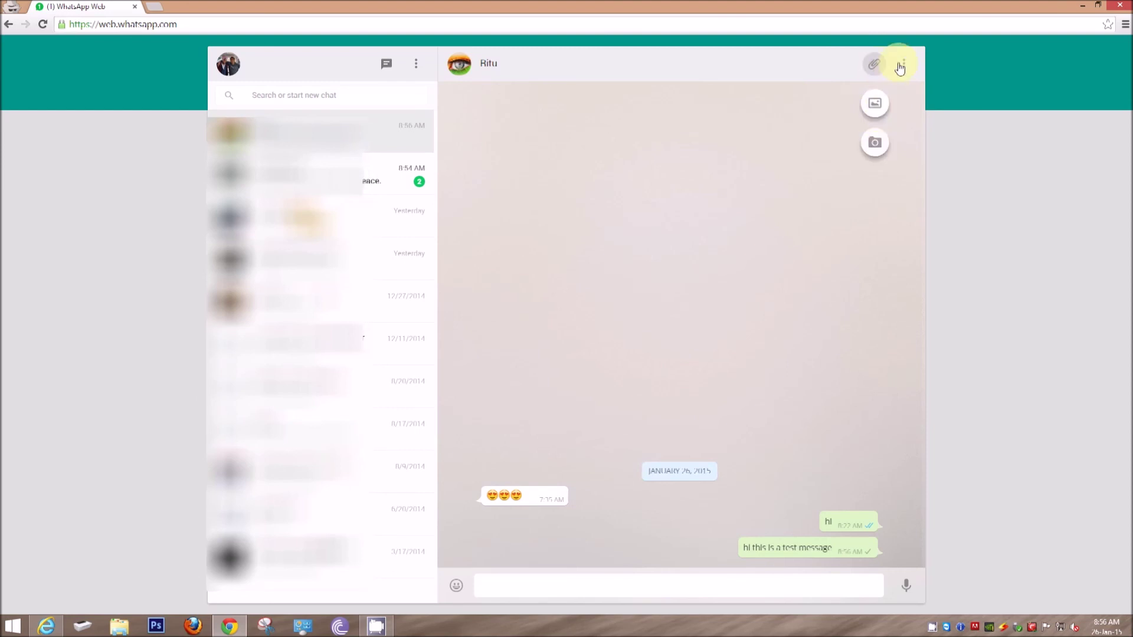
left_click(902, 68)
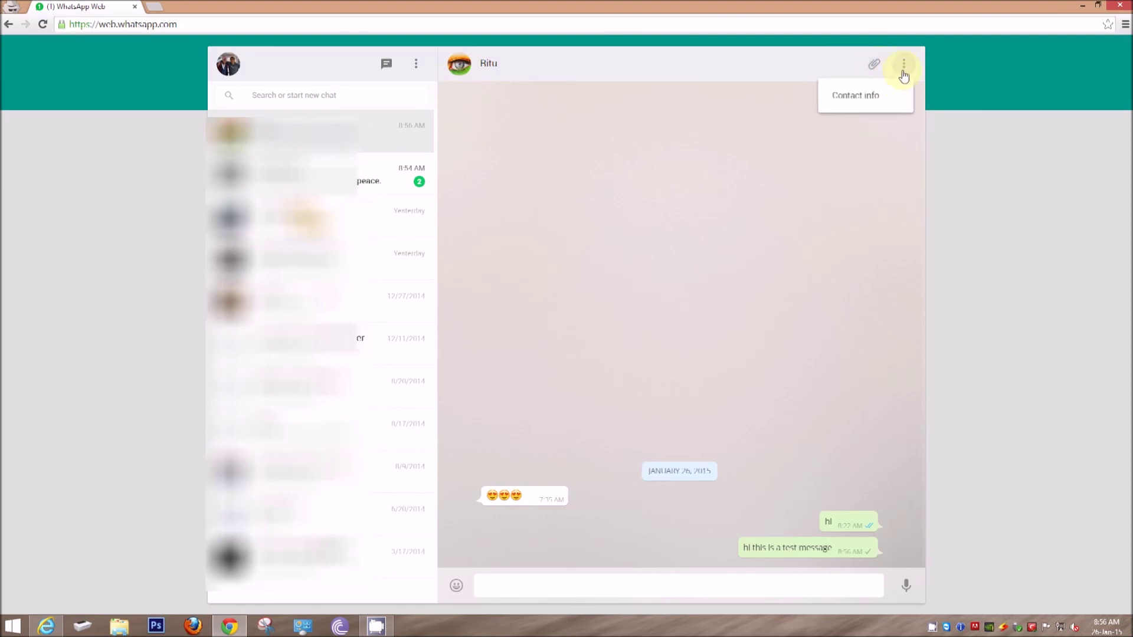
left_click(742, 218)
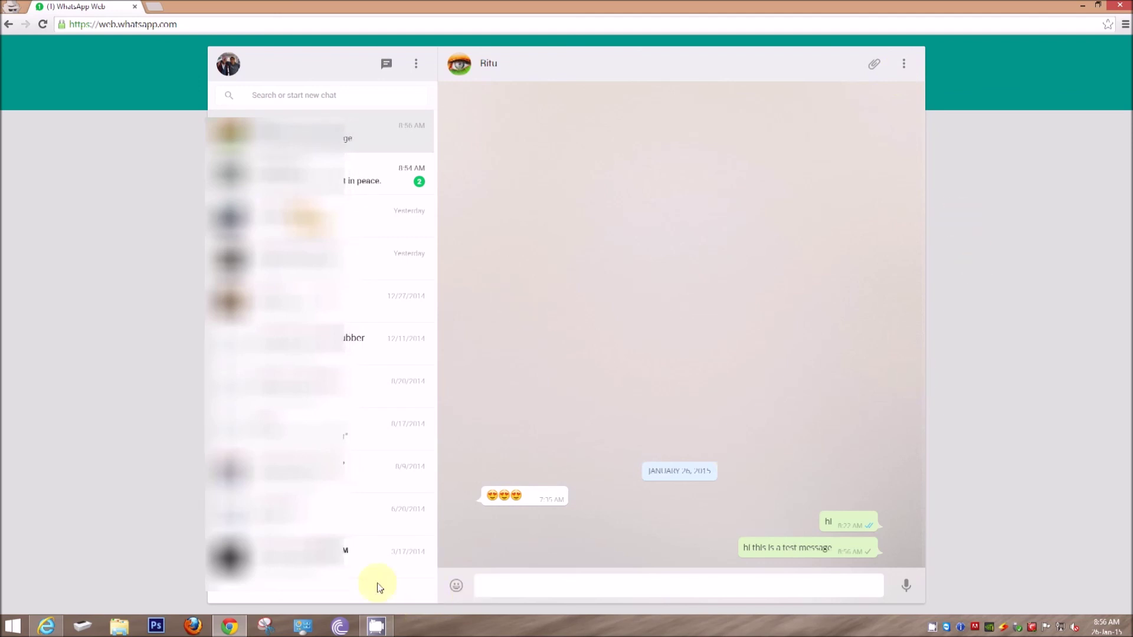
left_click(413, 68)
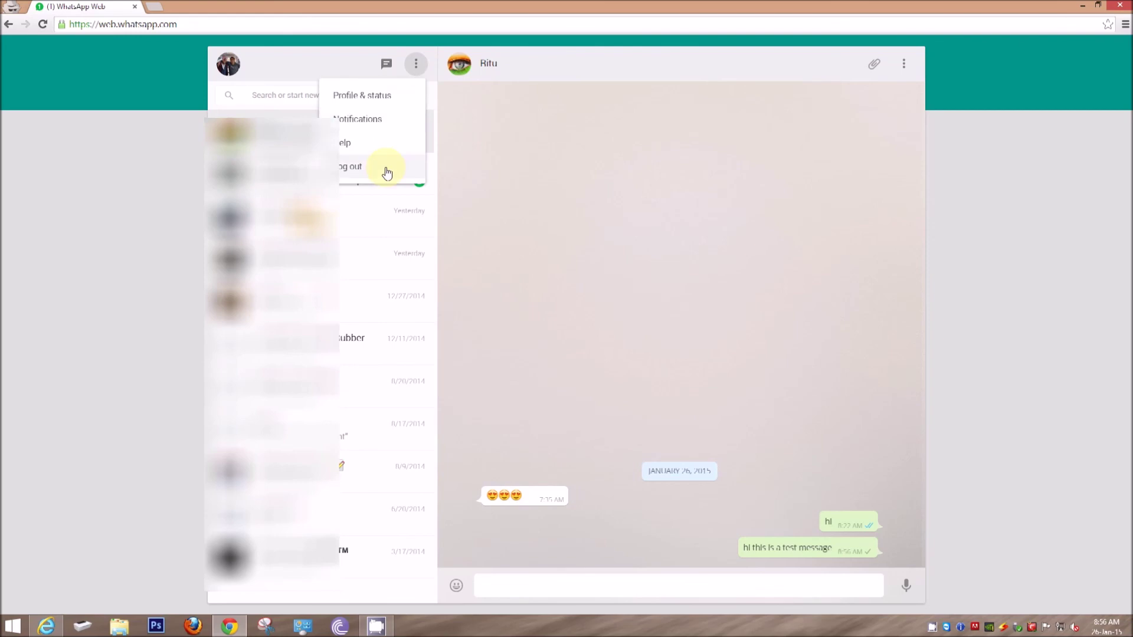
left_click(387, 173)
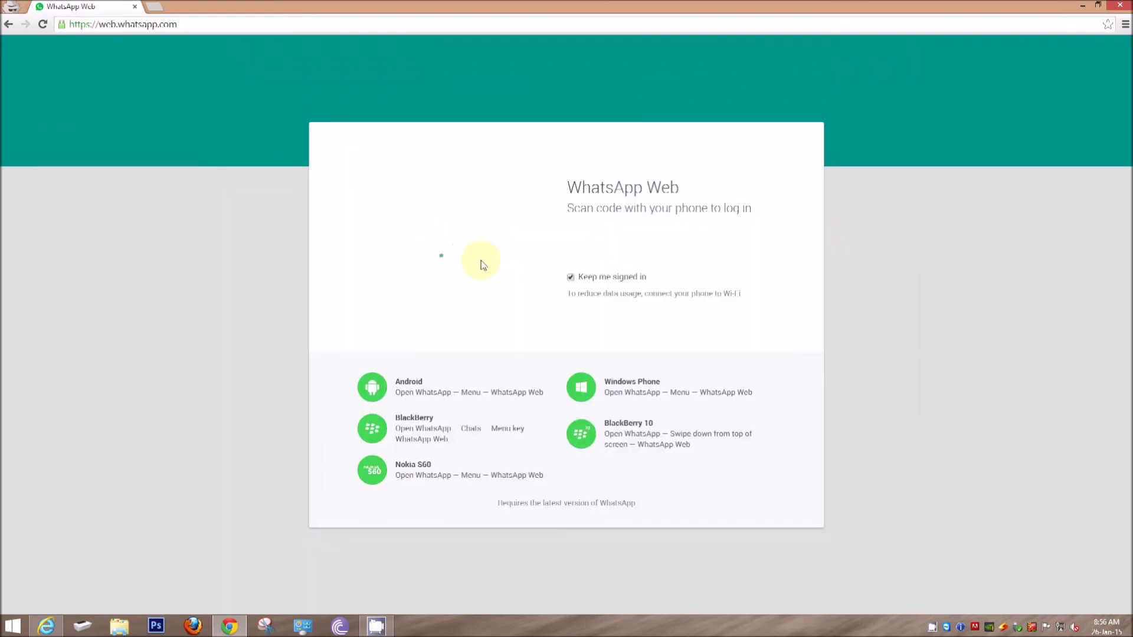